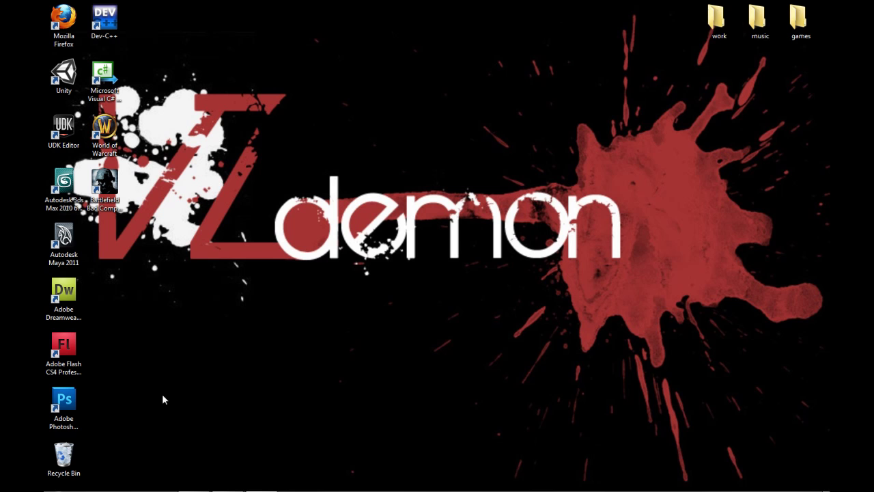
Open Google in the web browser, search for "unity3d" and open the official Unity website.
{"action": "mouse_move", "coordinate": [142, 491]}
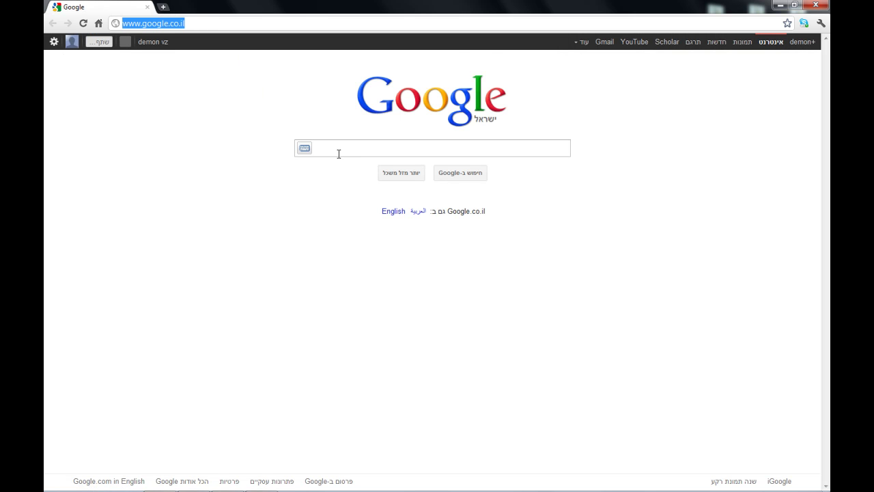
{"action": "left_click", "coordinate": [338, 153]}
{"action": "type", "text": "unit"}
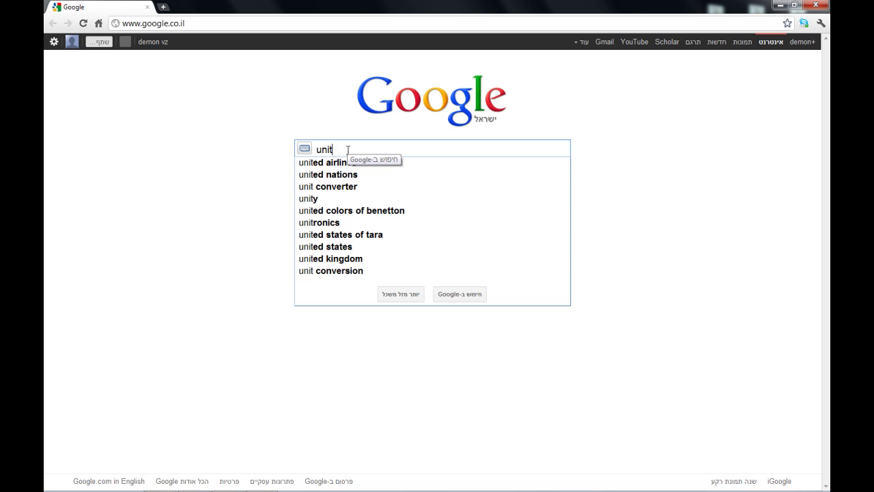
{"action": "type", "text": "y3d"}
{"action": "key", "text": "Return"}
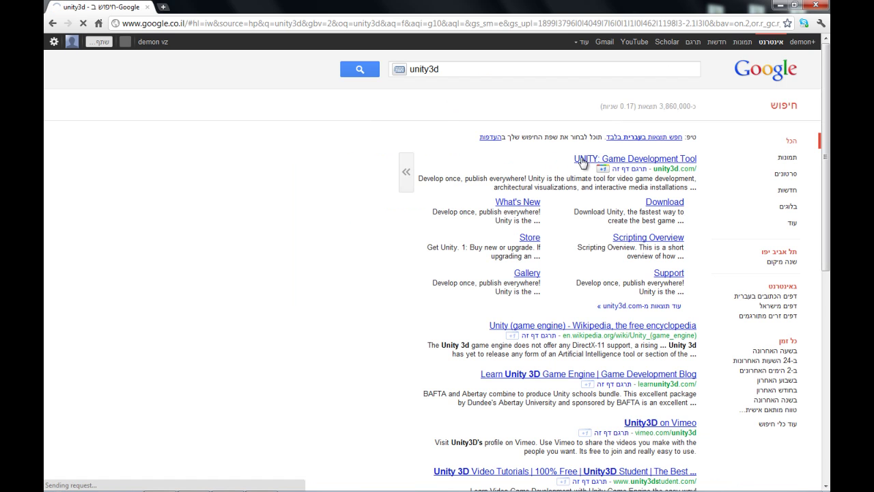
{"action": "left_click", "coordinate": [582, 161]}
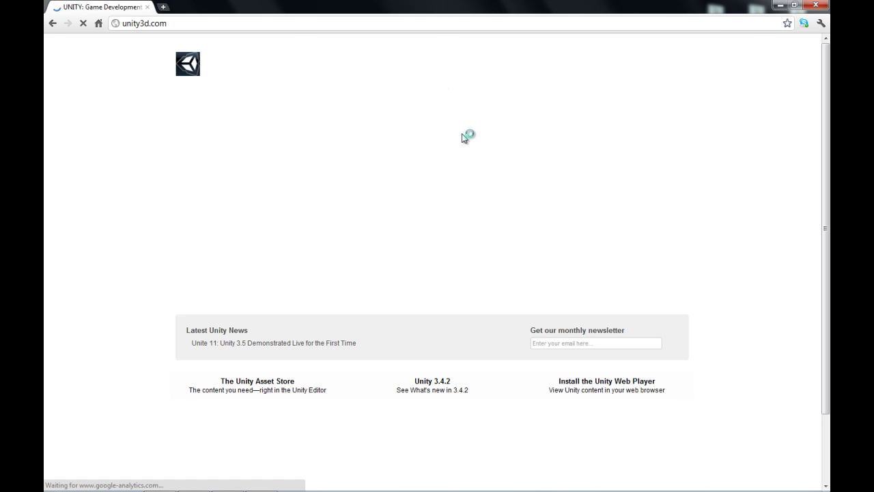
Look over the Unity home page and its Unity 3.4.2 download page, and close the browser.
{"action": "scroll", "coordinate": [620, 249], "scroll_direction": "down", "scroll_amount": 3}
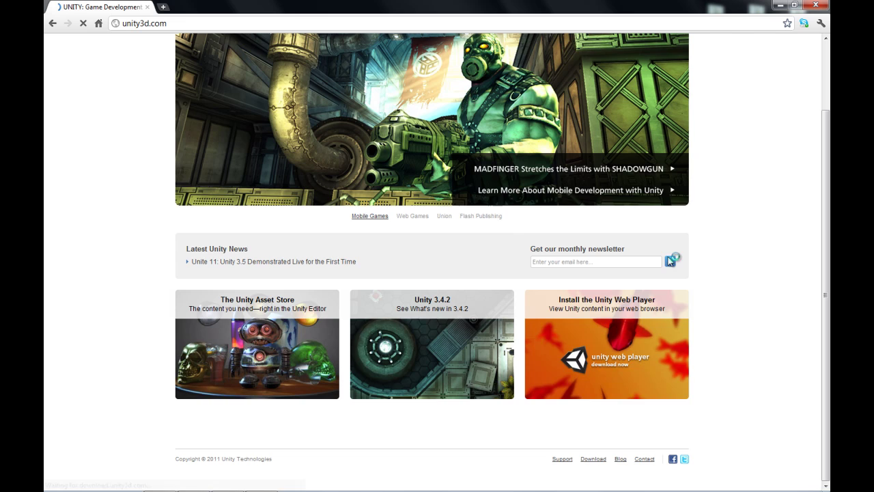
{"action": "scroll", "coordinate": [690, 266], "scroll_direction": "up", "scroll_amount": 3}
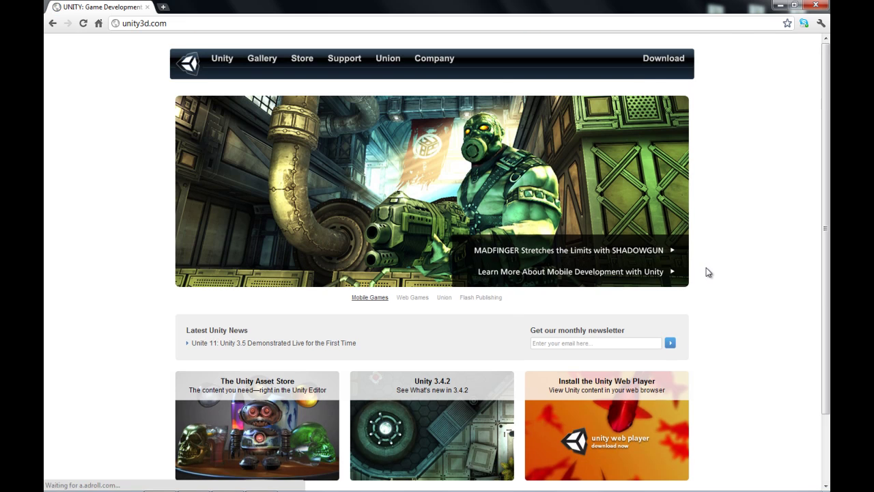
{"action": "left_click", "coordinate": [658, 63]}
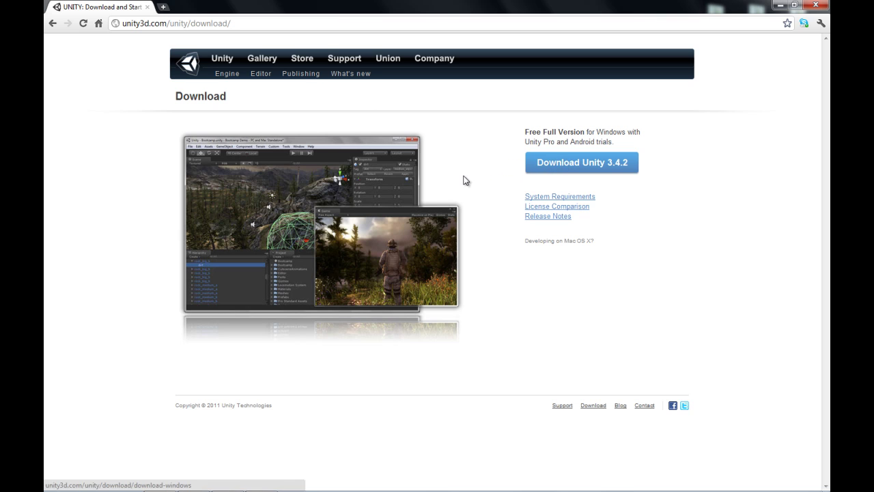
{"action": "left_click", "coordinate": [816, 5]}
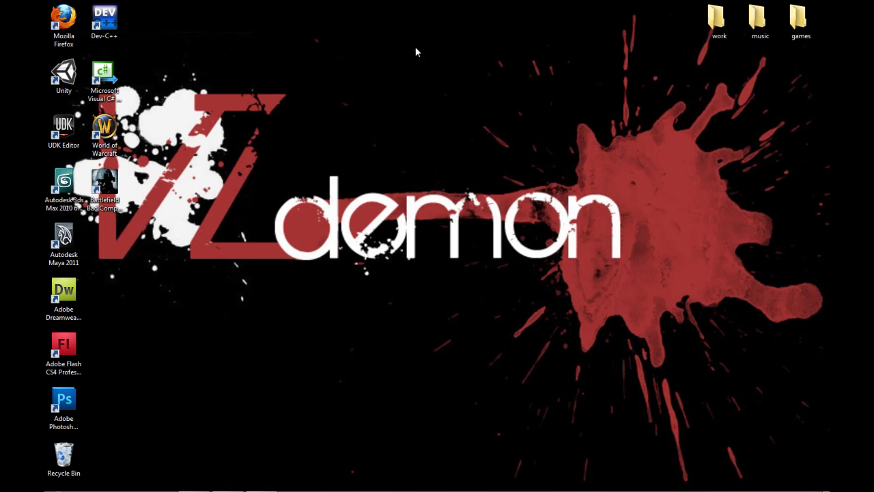
Close the Unity window that is already running and relaunch Unity from the desktop.
{"action": "left_click", "coordinate": [61, 80]}
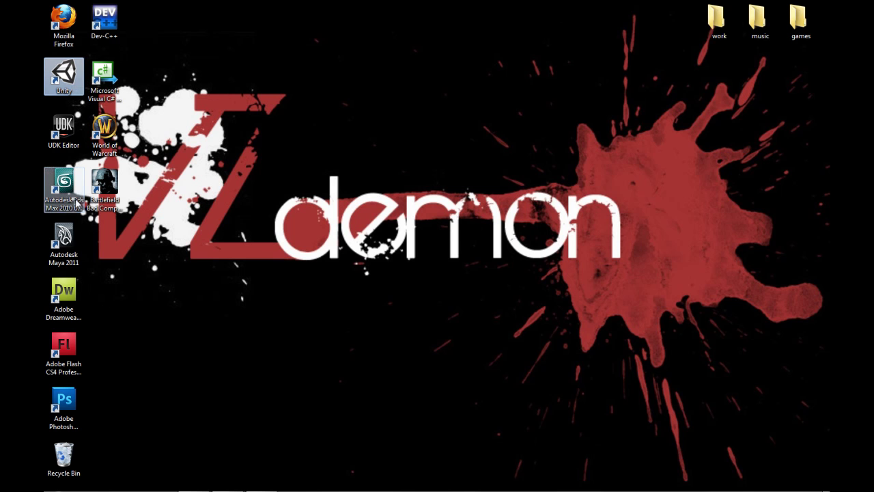
{"action": "left_click", "coordinate": [232, 234]}
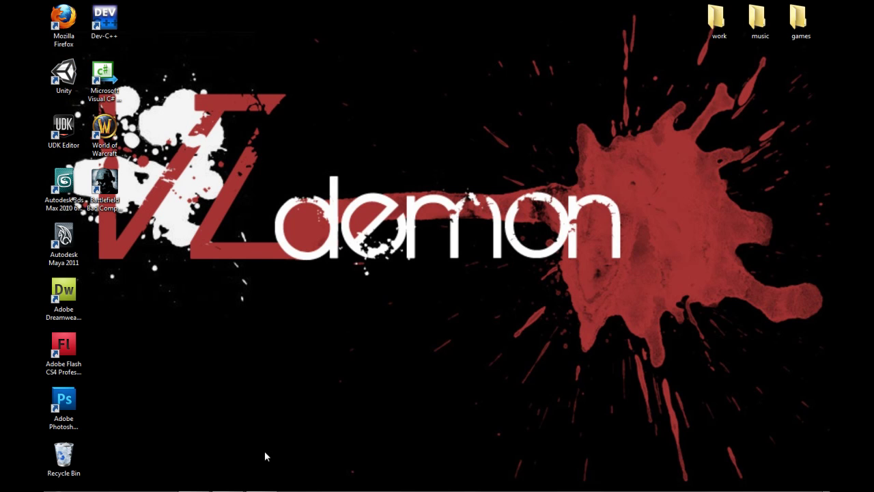
{"action": "right_click", "coordinate": [205, 481]}
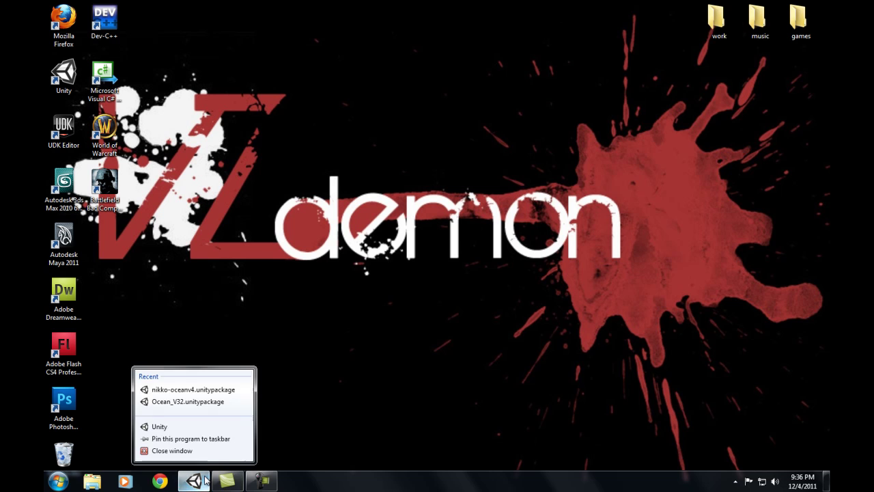
{"action": "left_click", "coordinate": [177, 452]}
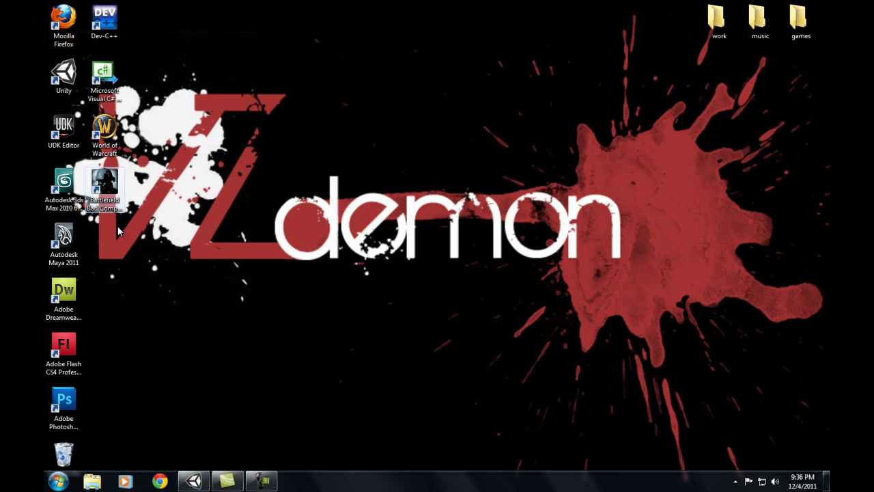
{"action": "double_click", "coordinate": [58, 82]}
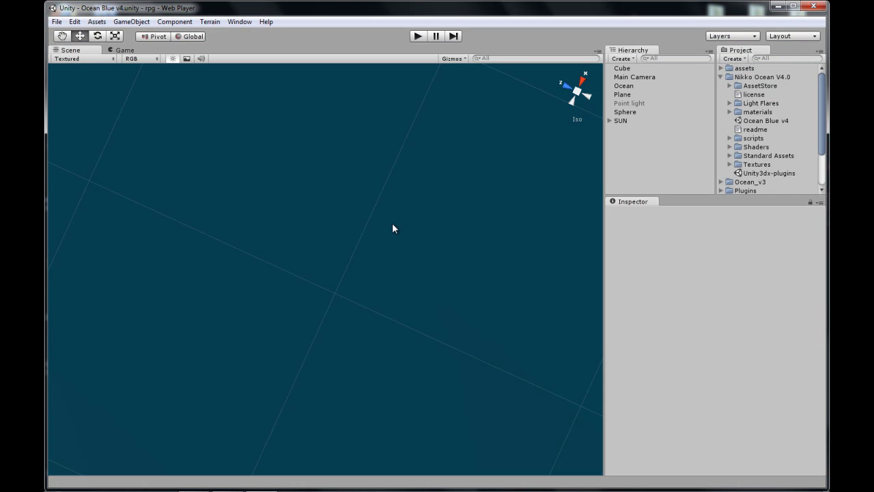
Maximize the Unity window and open the Project Wizard for creating a new project.
{"action": "left_click", "coordinate": [792, 5]}
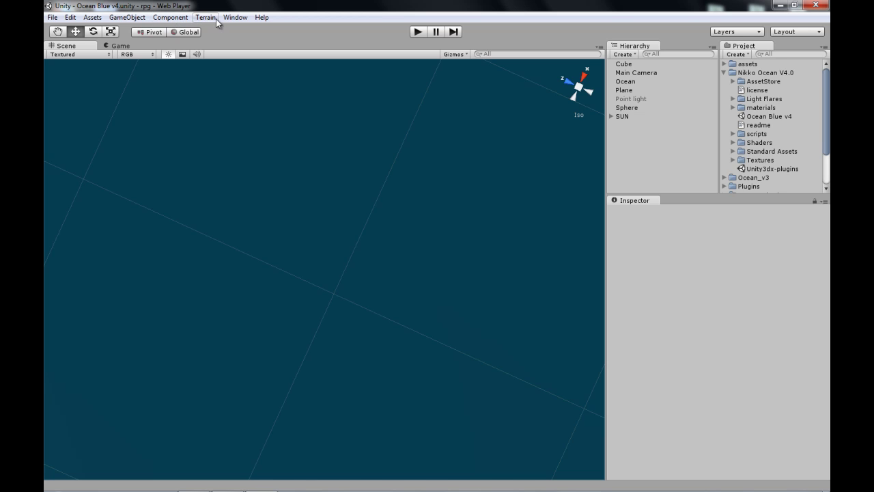
{"action": "left_click", "coordinate": [52, 17]}
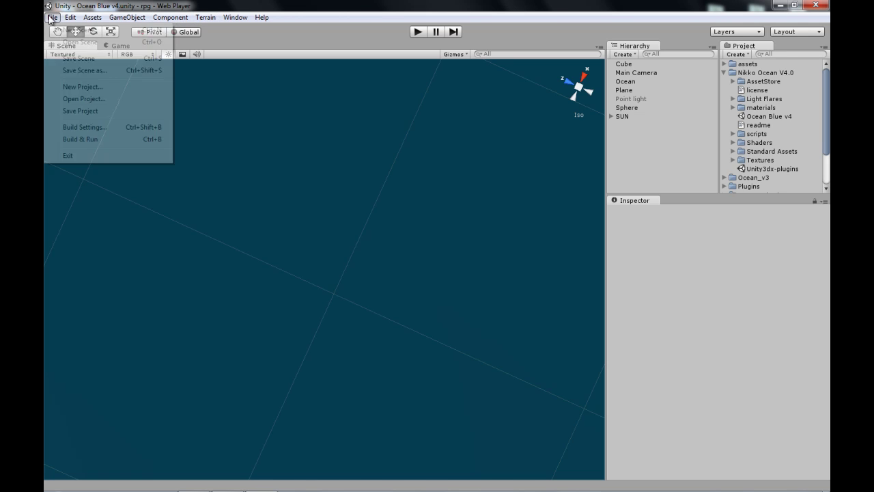
{"action": "left_click", "coordinate": [87, 87]}
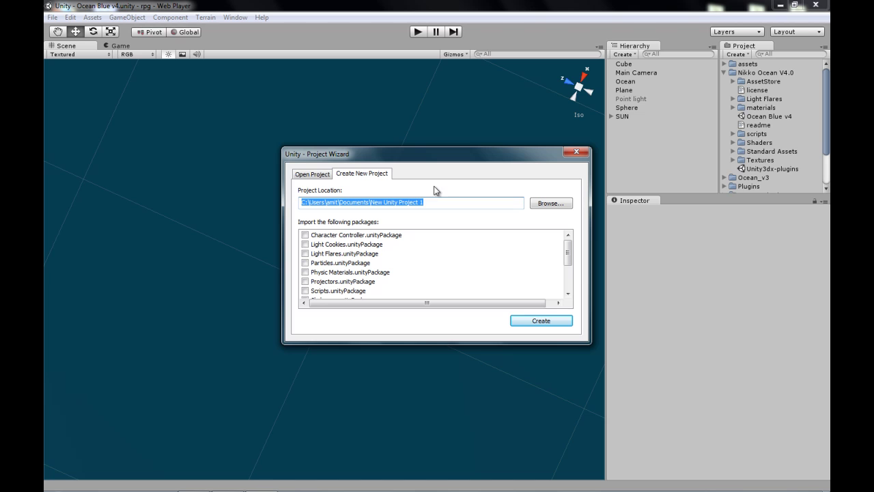
{"action": "left_click", "coordinate": [430, 202]}
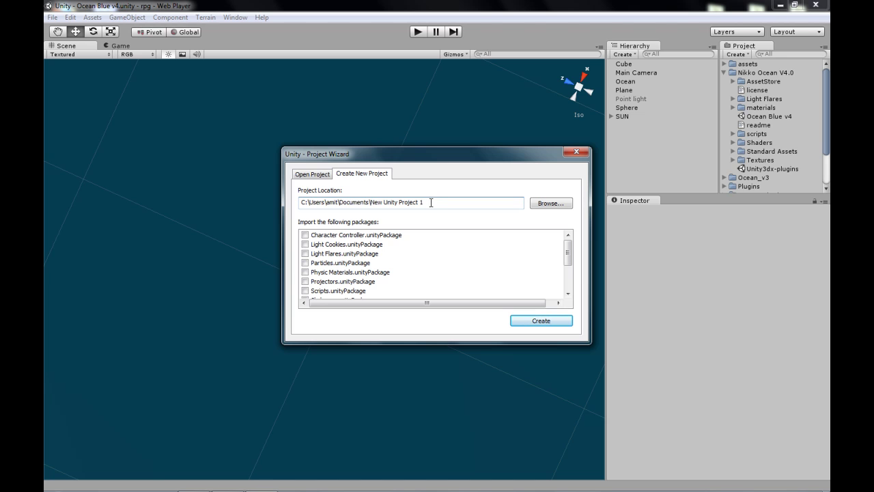
{"action": "left_click", "coordinate": [546, 205]}
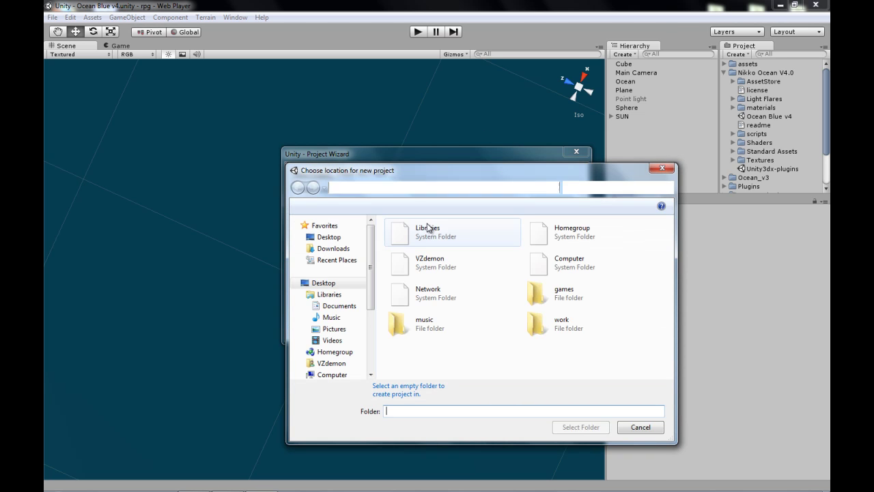
{"action": "double_click", "coordinate": [572, 326]}
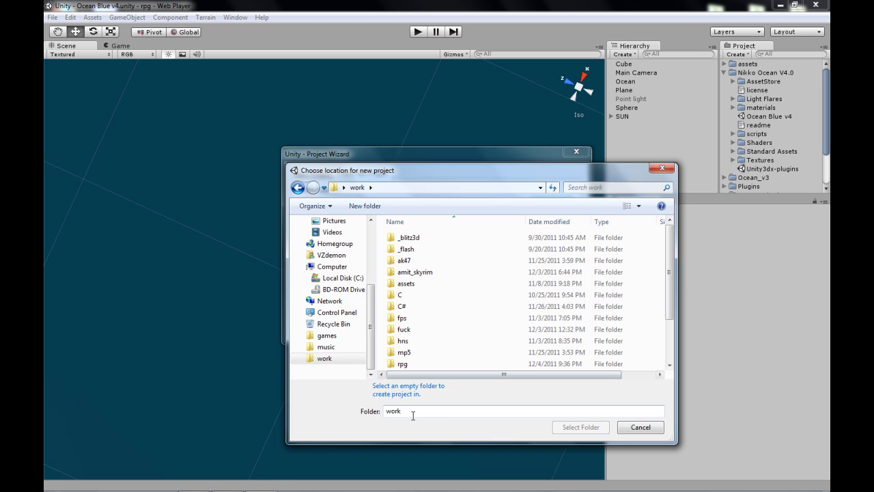
{"action": "left_click", "coordinate": [661, 169]}
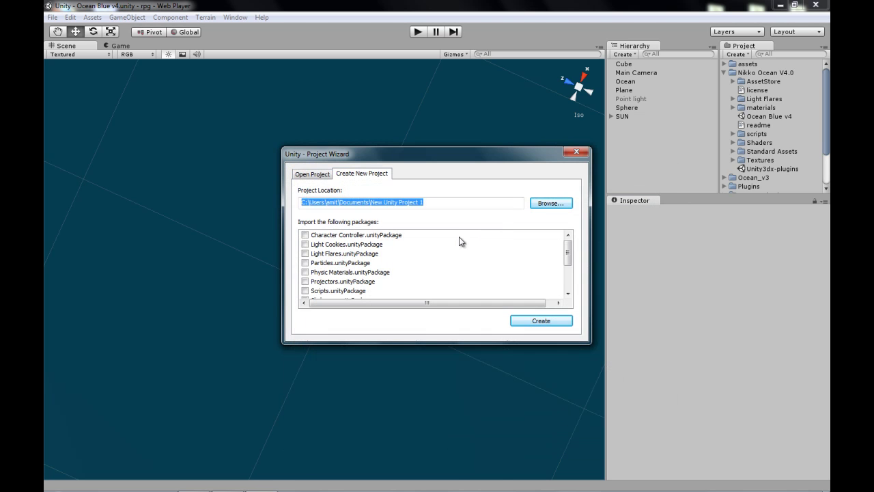
Create a folder named youtube inside the desktop's work folder and choose it as the new project's location.
{"action": "left_click", "coordinate": [563, 206]}
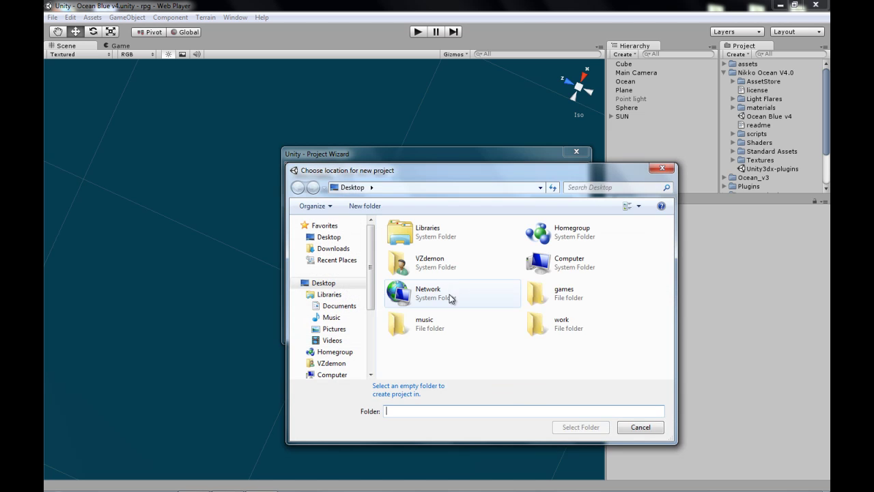
{"action": "left_click", "coordinate": [584, 324]}
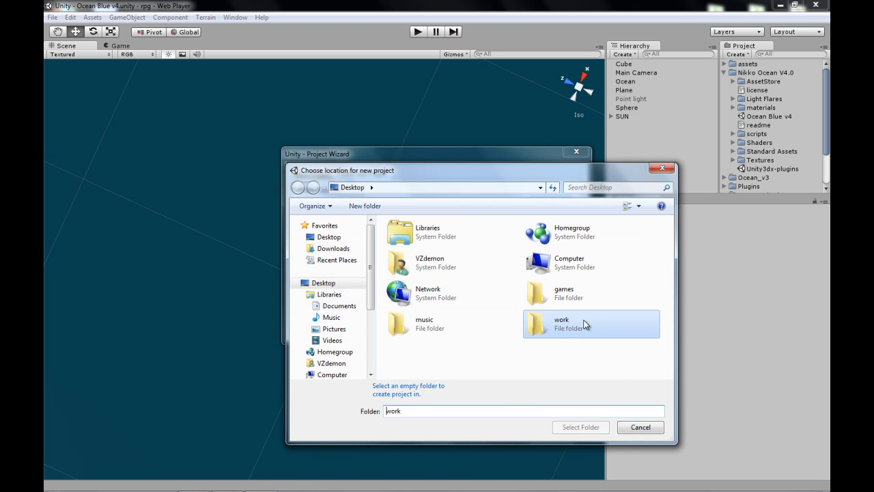
{"action": "double_click", "coordinate": [584, 324]}
{"action": "left_click", "coordinate": [374, 206]}
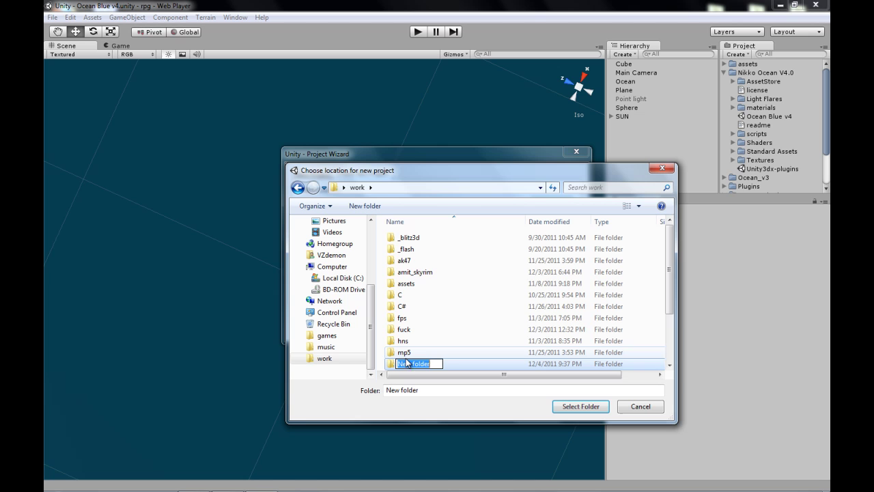
{"action": "type", "text": "you"}
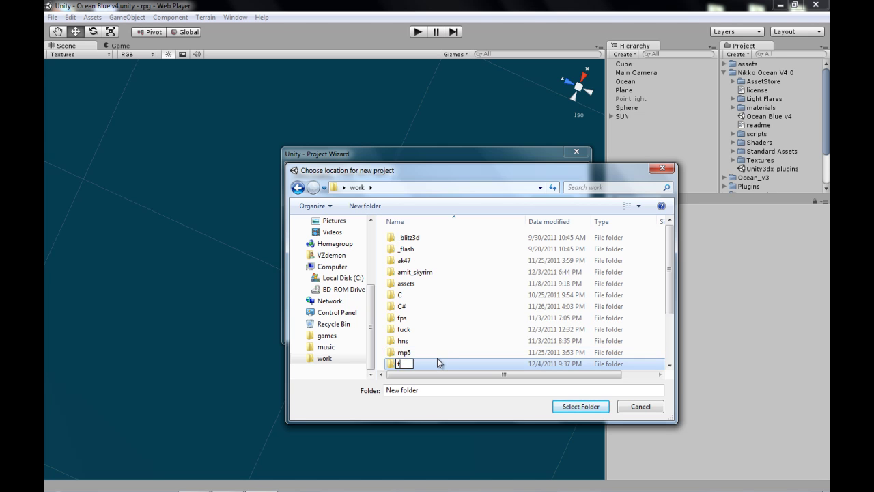
{"action": "type", "text": "tube"}
{"action": "key", "text": "Return"}
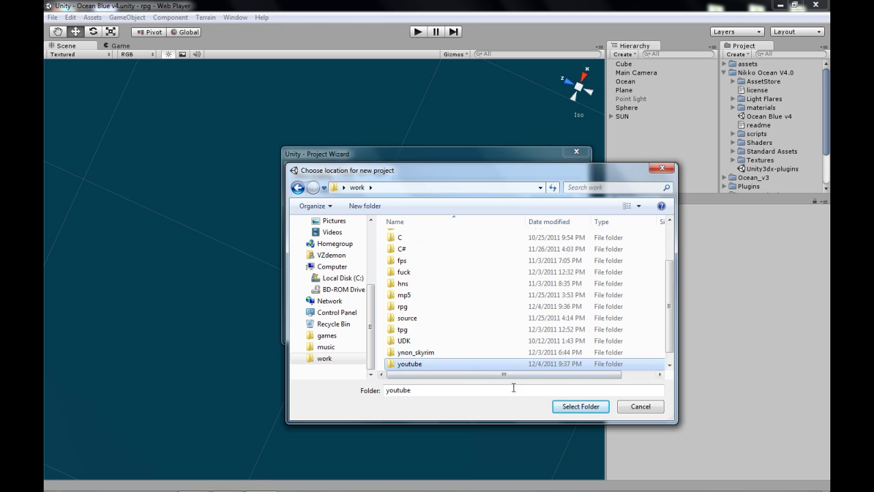
{"action": "left_click", "coordinate": [575, 407]}
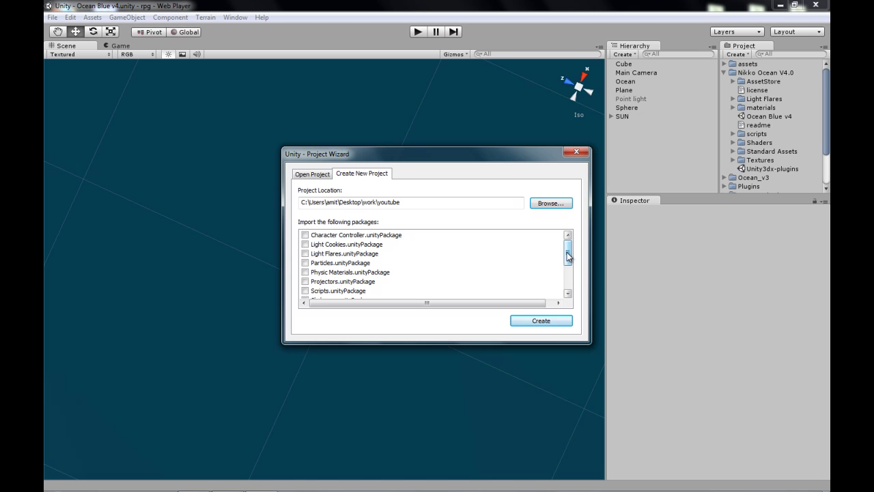
Include the Character Controller and Scripts packages and create the new project.
{"action": "mouse_move", "coordinate": [567, 256]}
{"action": "left_mouse_down"}
{"action": "mouse_move", "coordinate": [567, 285]}
{"action": "mouse_move", "coordinate": [574, 249]}
{"action": "mouse_move", "coordinate": [569, 287]}
{"action": "mouse_move", "coordinate": [569, 245]}
{"action": "left_mouse_up"}
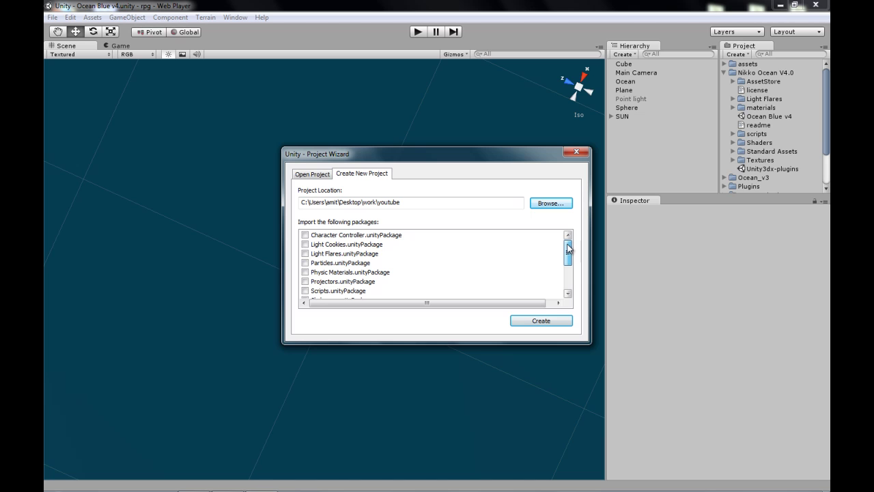
{"action": "left_click", "coordinate": [305, 235]}
{"action": "left_click_drag", "start_coordinate": [566, 258], "coordinate": [567, 272]}
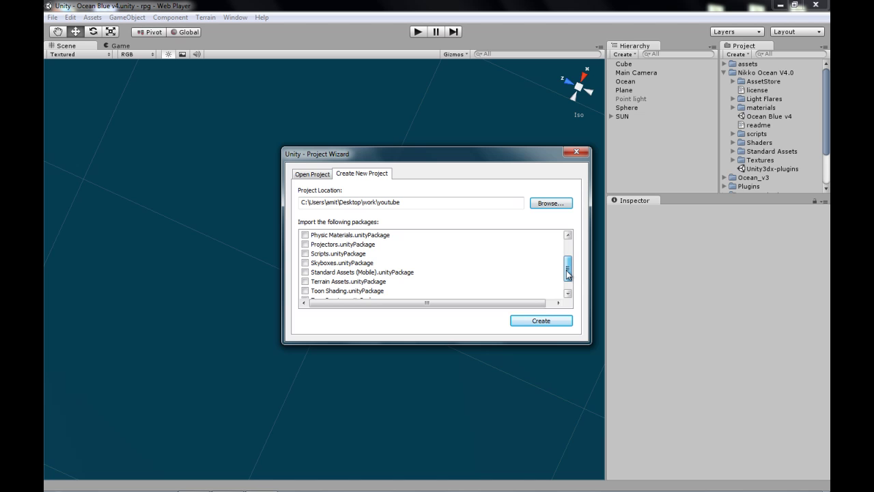
{"action": "left_click", "coordinate": [304, 253]}
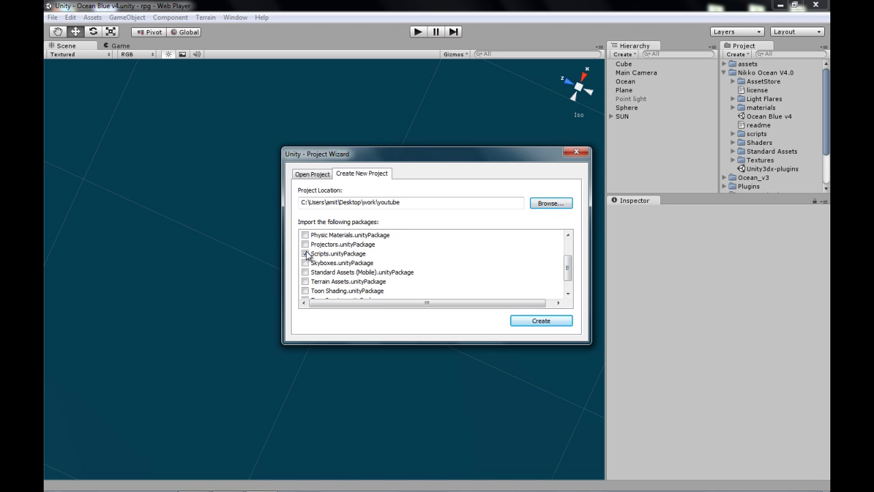
{"action": "left_click_drag", "start_coordinate": [566, 276], "coordinate": [566, 255]}
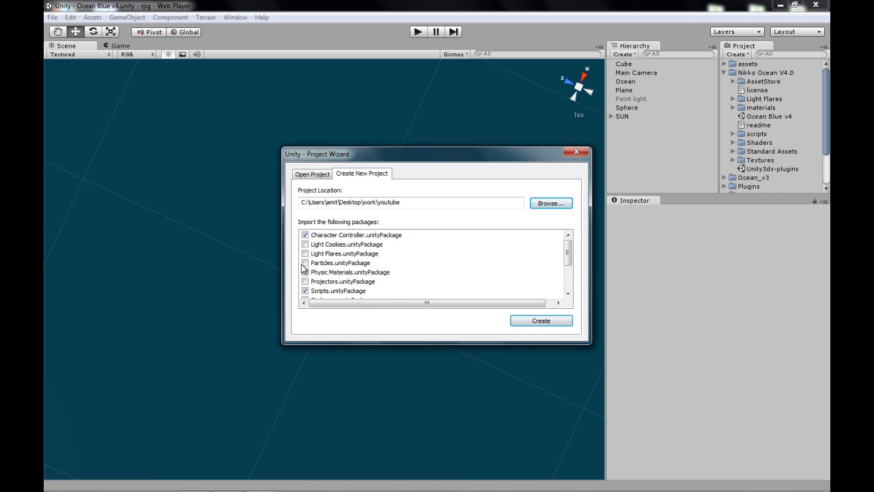
{"action": "left_click", "coordinate": [416, 205]}
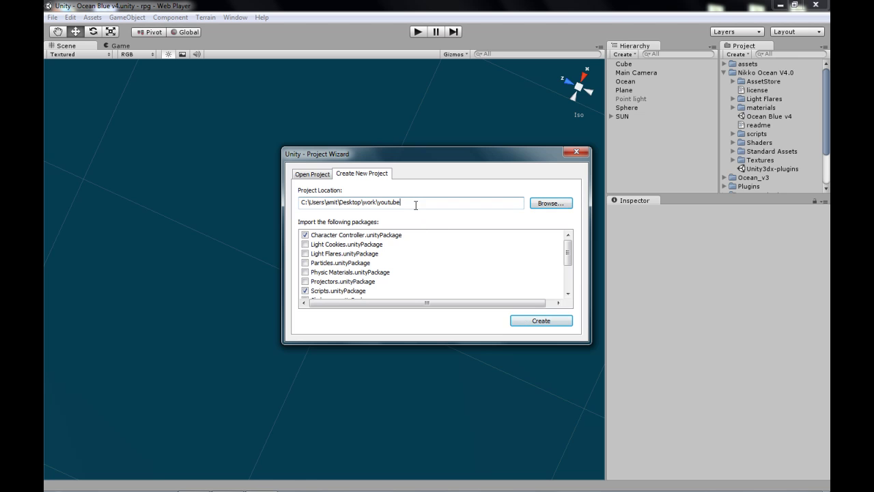
{"action": "left_click", "coordinate": [546, 324]}
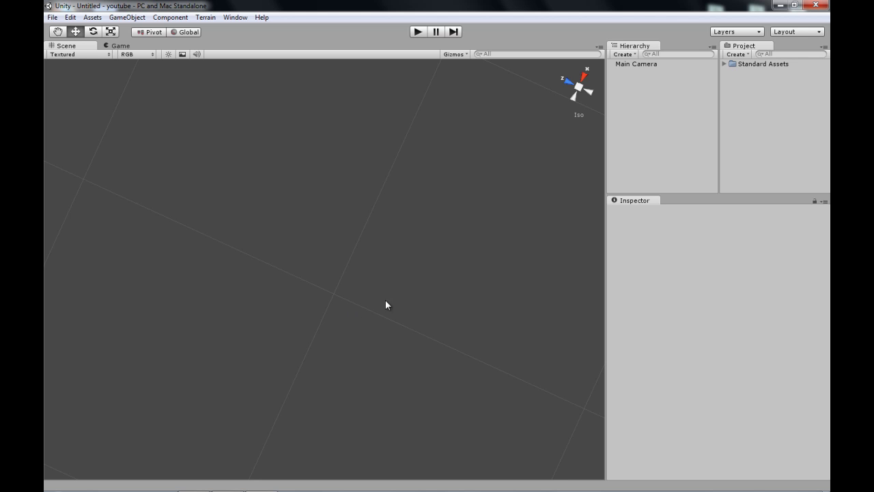
Look around the empty scene and select the Main Camera to show its properties.
{"action": "left_click_drag", "start_coordinate": [385, 301], "coordinate": [368, 215], "text": "alt"}
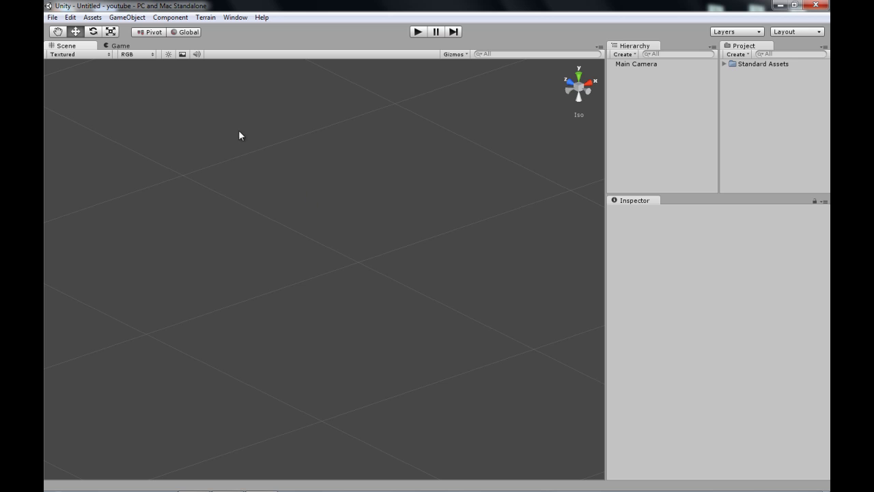
{"action": "left_click_drag", "start_coordinate": [278, 183], "coordinate": [347, 157], "text": "alt"}
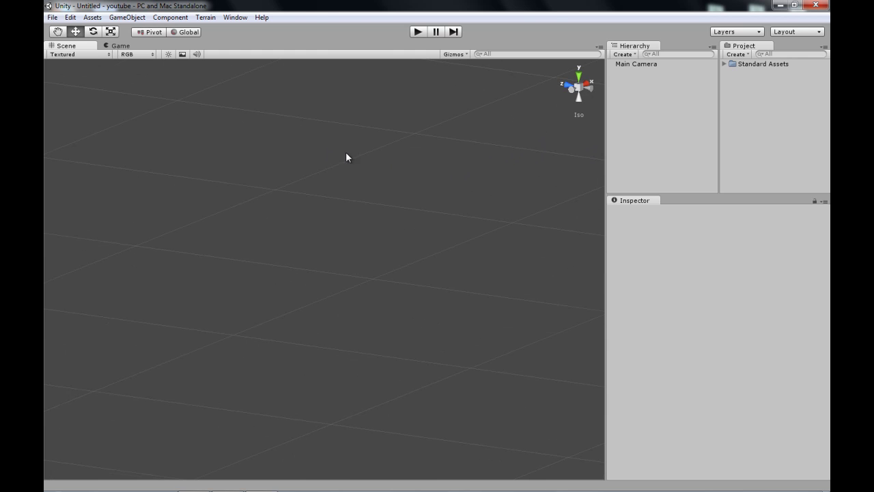
{"action": "left_click", "coordinate": [654, 64]}
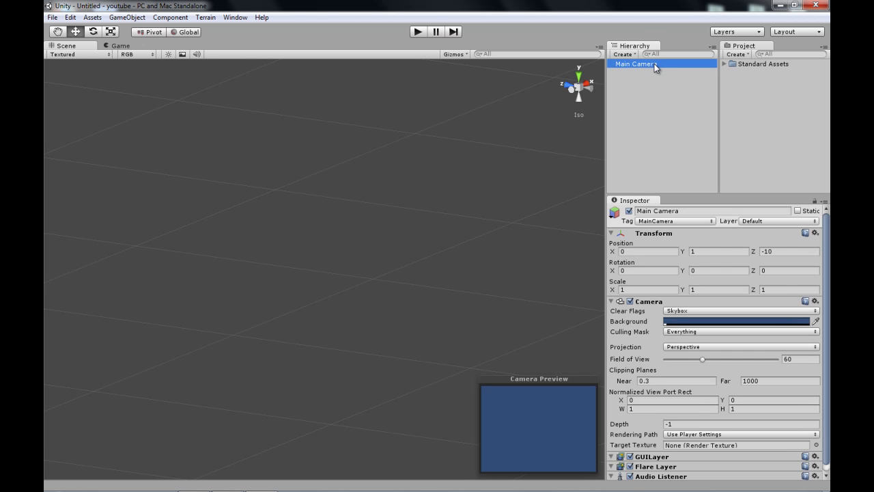
Deselect and reselect the Main Camera to compare the Inspector's contents, leaving nothing selected.
{"action": "left_click", "coordinate": [670, 135]}
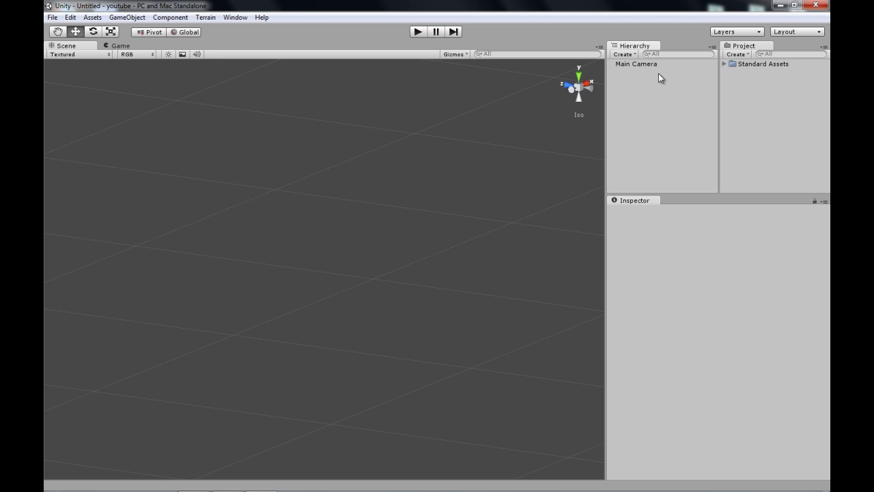
{"action": "left_click", "coordinate": [655, 64]}
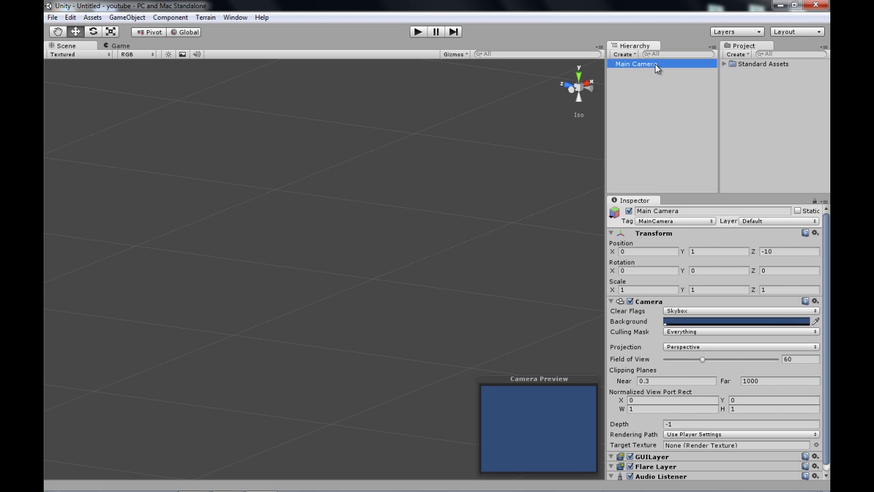
{"action": "left_click", "coordinate": [661, 125]}
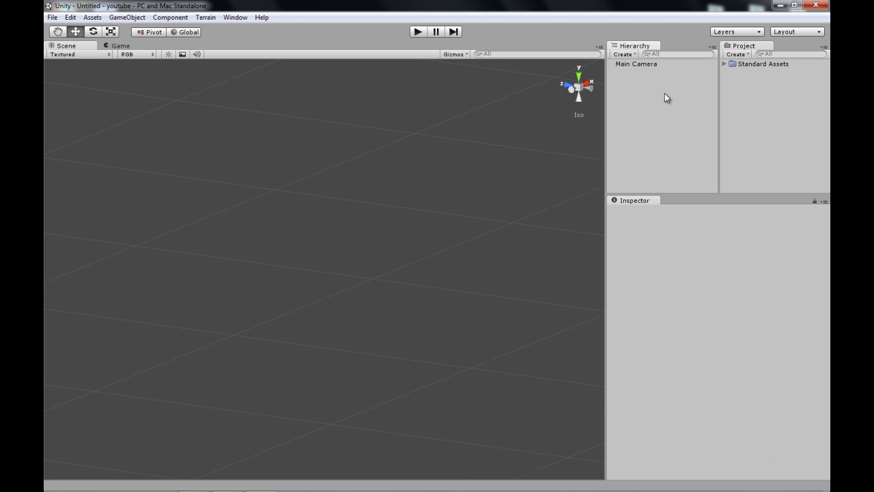
{"action": "mouse_move", "coordinate": [465, 119]}
{"action": "left_mouse_down", "text": "alt"}
{"action": "mouse_move", "coordinate": [407, 114]}
{"action": "mouse_move", "coordinate": [458, 119]}
{"action": "left_mouse_up", "text": "alt"}
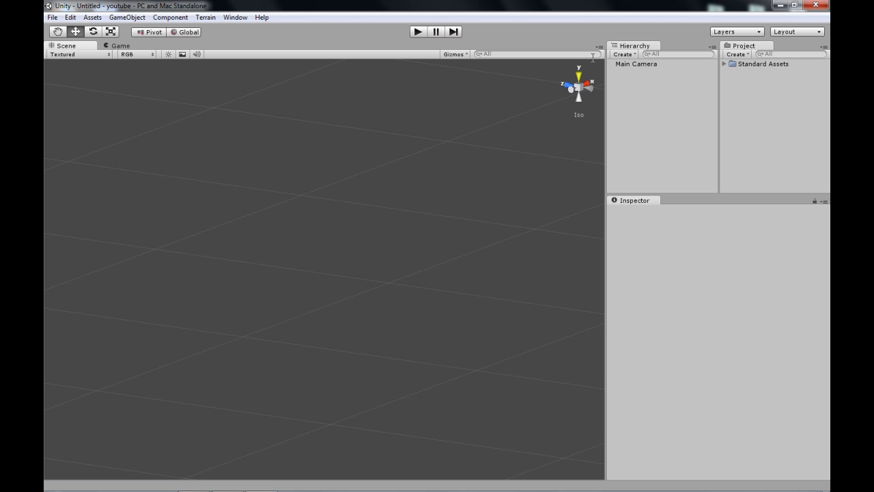
Try docking the Game view below the other panels, then return it beside the Scene view and show the Scene.
{"action": "left_click", "coordinate": [123, 46]}
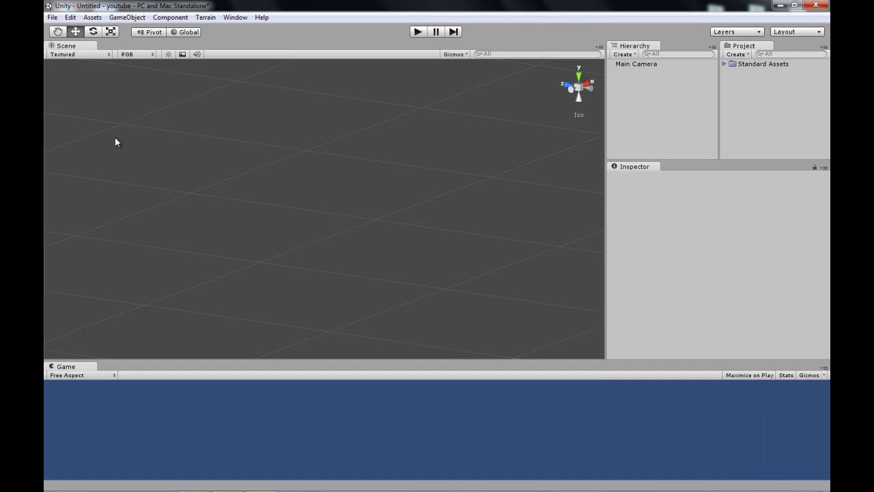
{"action": "left_click", "coordinate": [67, 374]}
{"action": "left_click", "coordinate": [75, 366]}
{"action": "left_click_drag", "start_coordinate": [127, 180], "coordinate": [121, 48]}
{"action": "left_click", "coordinate": [73, 46]}
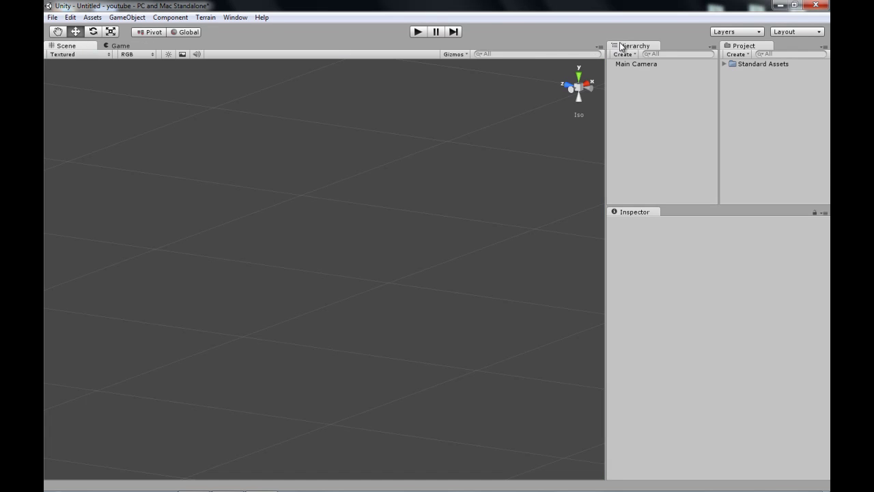
Dock the Hierarchy in its own column with the Project panel below it, and enlarge the Scene view.
{"action": "left_click_drag", "start_coordinate": [620, 46], "coordinate": [581, 168]}
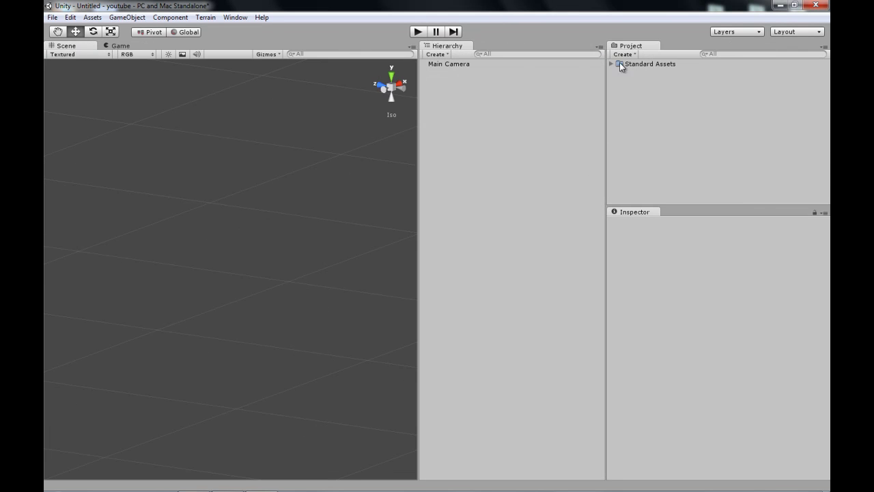
{"action": "left_click_drag", "start_coordinate": [622, 51], "coordinate": [496, 406]}
{"action": "left_click_drag", "start_coordinate": [516, 335], "coordinate": [539, 251]}
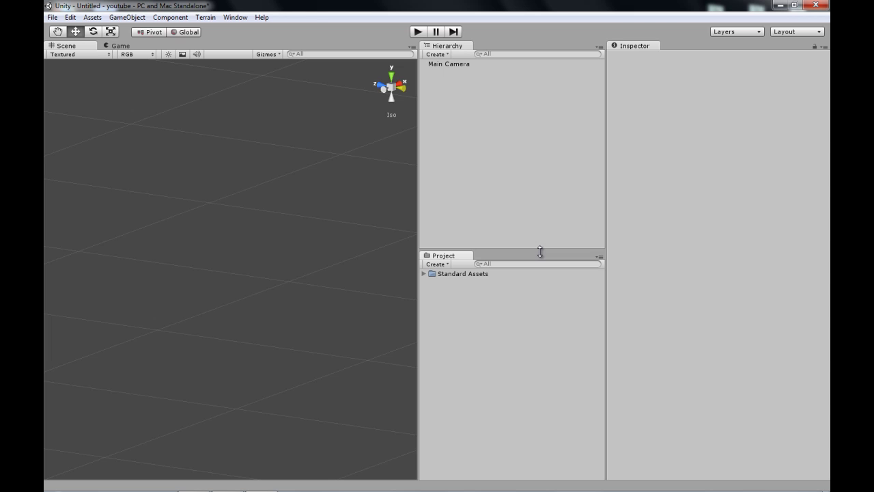
{"action": "left_click_drag", "start_coordinate": [417, 203], "coordinate": [602, 223]}
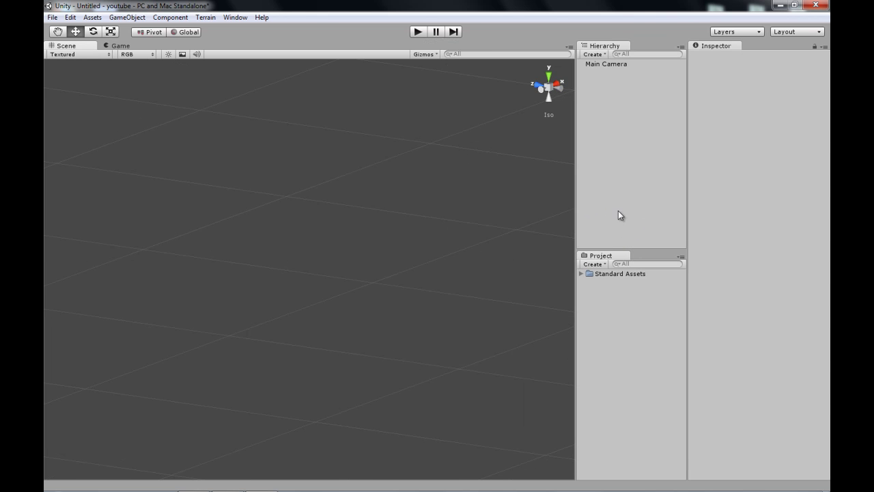
Group the Hierarchy and Project panels as tabs above the Inspector in one narrow column, widening the Scene view.
{"action": "left_click_drag", "start_coordinate": [613, 257], "coordinate": [693, 128]}
{"action": "left_click_drag", "start_coordinate": [594, 47], "coordinate": [765, 50]}
{"action": "left_click_drag", "start_coordinate": [491, 45], "coordinate": [645, 53]}
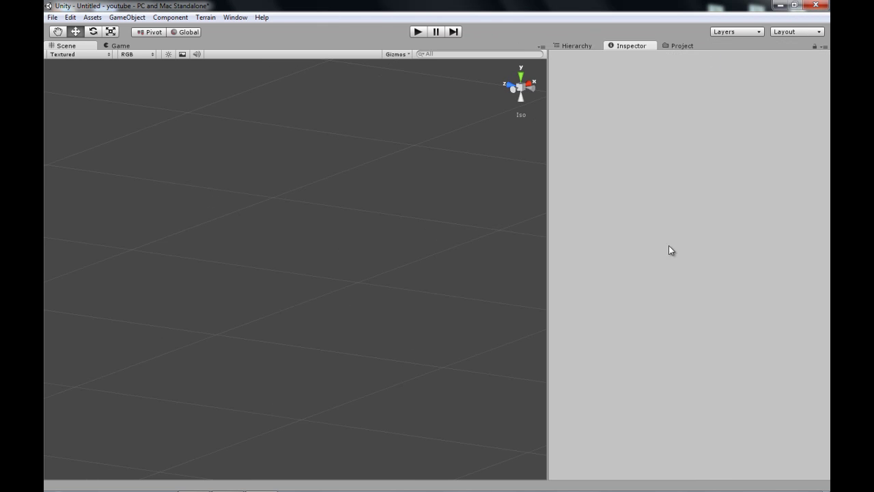
{"action": "left_click_drag", "start_coordinate": [669, 250], "coordinate": [693, 441]}
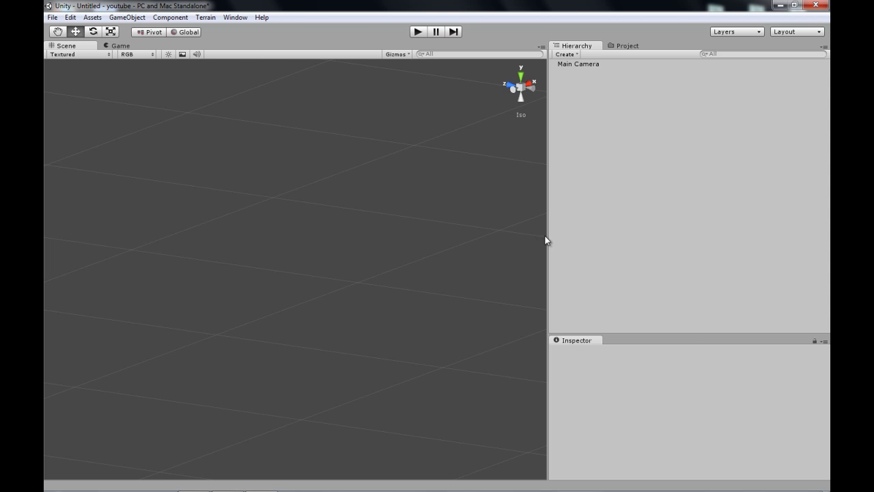
{"action": "left_click_drag", "start_coordinate": [547, 239], "coordinate": [686, 235]}
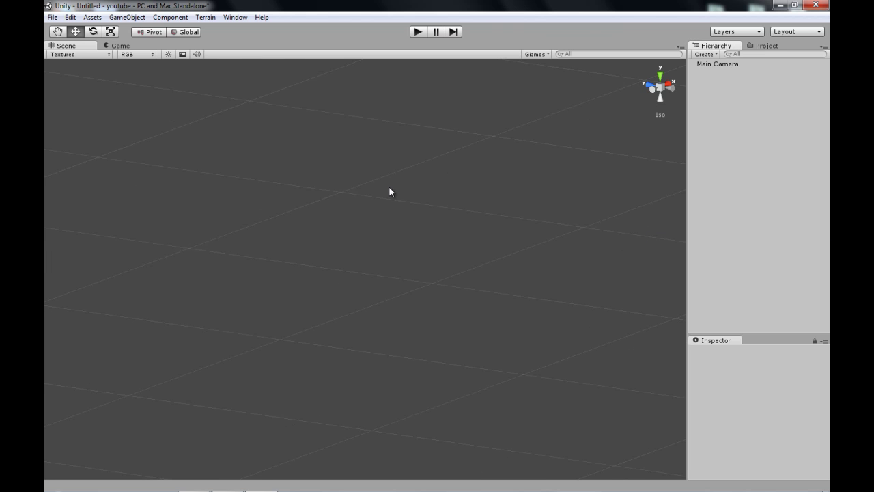